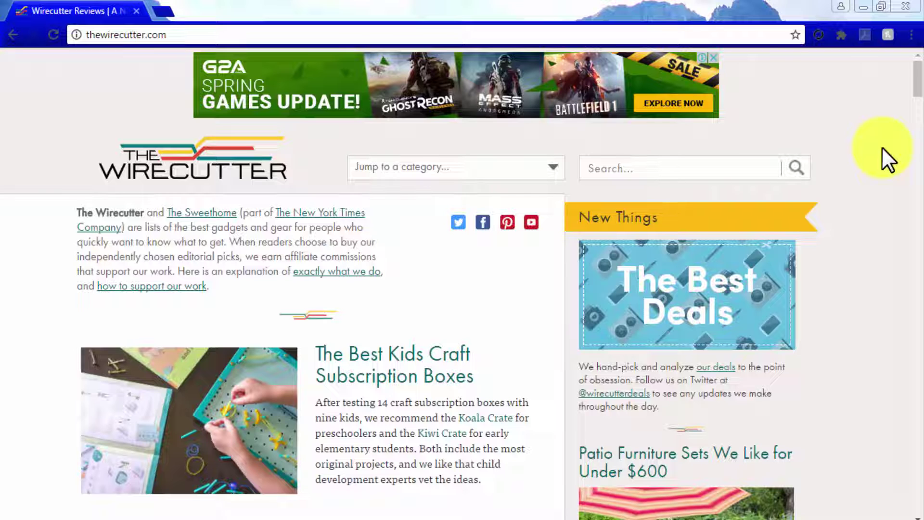
Step: Open The Best Wi-Fi Hotspot review and read its Verizon Jetpack AC791L pick and AT&T Unite Explore runner-up
scroll(883, 149, "down", 8)
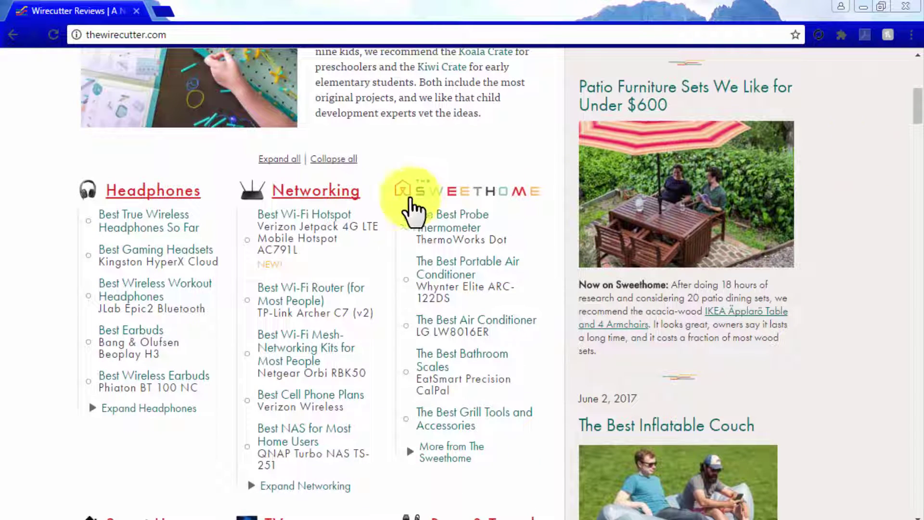
left_click(325, 214)
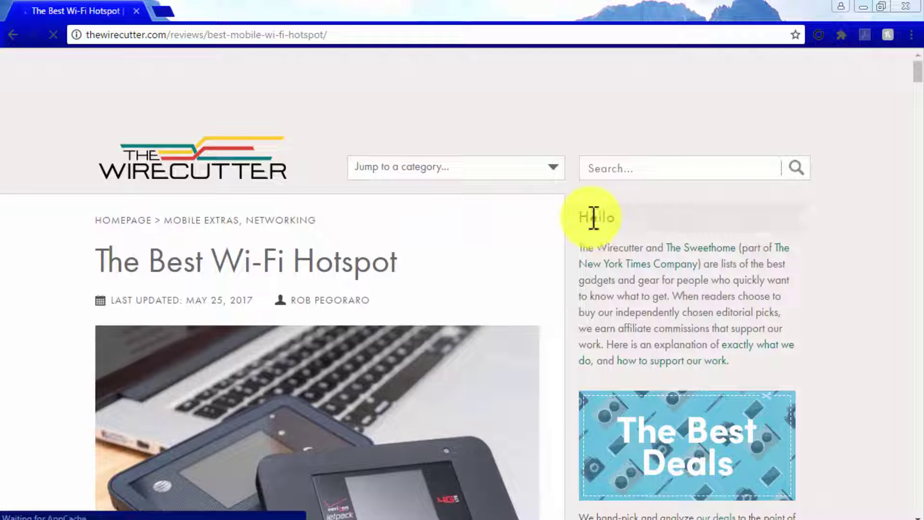
scroll(594, 217, "down", 10)
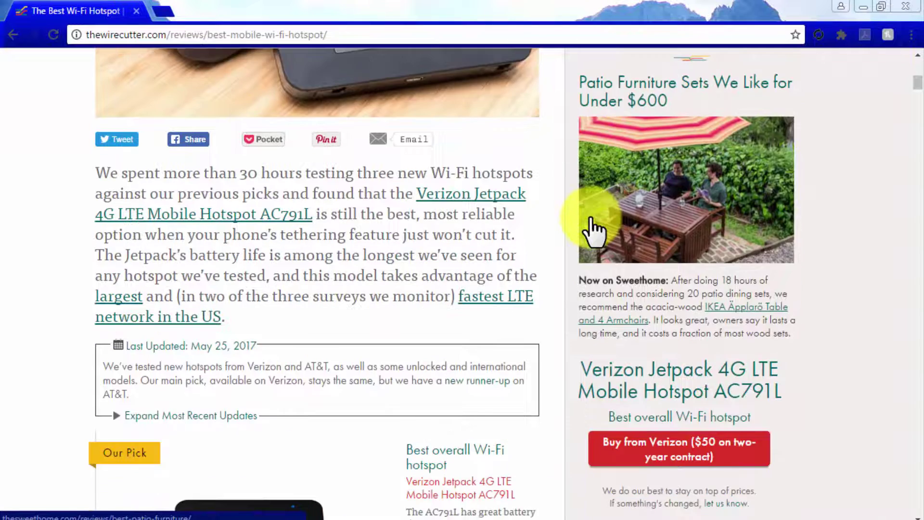
scroll(594, 218, "down", 4)
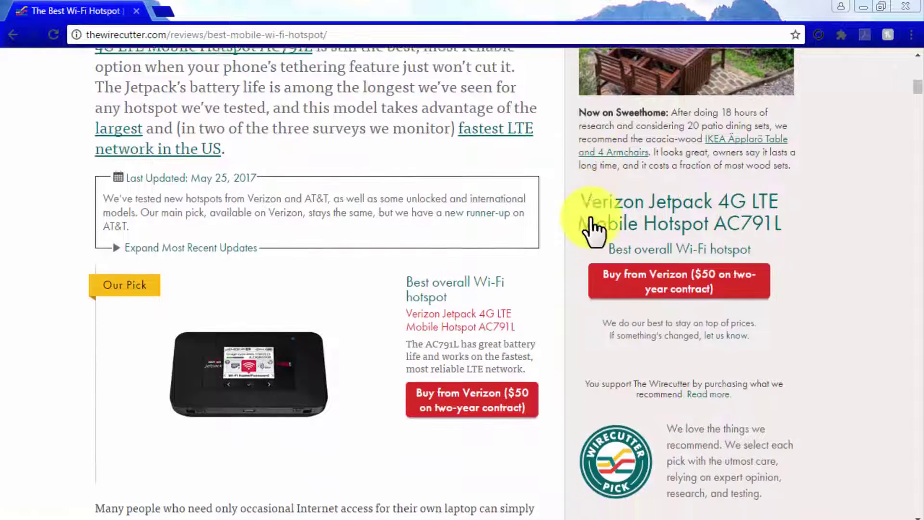
scroll(592, 218, "down", 4)
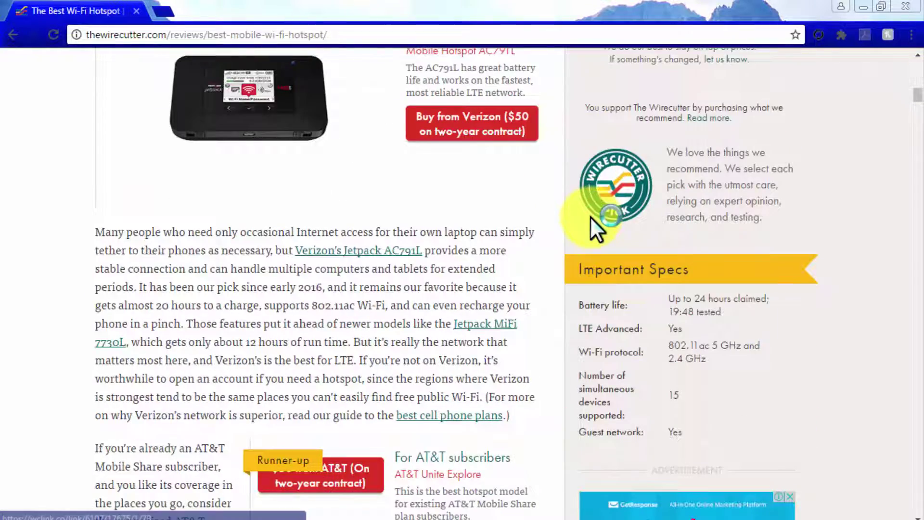
scroll(592, 217, "down", 4)
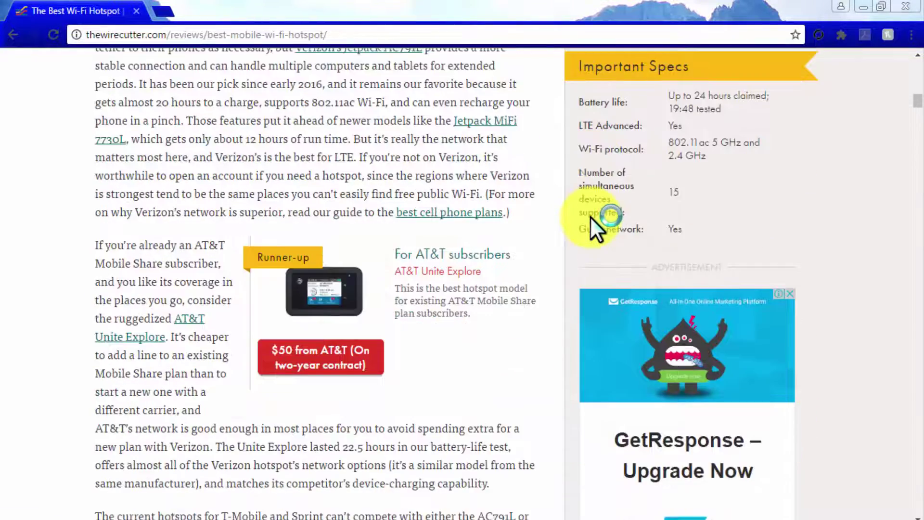
scroll(592, 218, "down", 3)
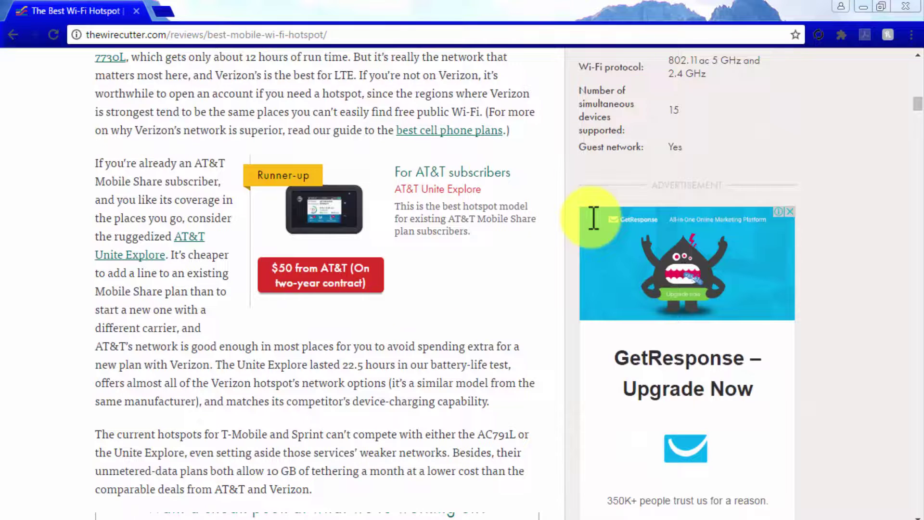
scroll(594, 218, "down", 2)
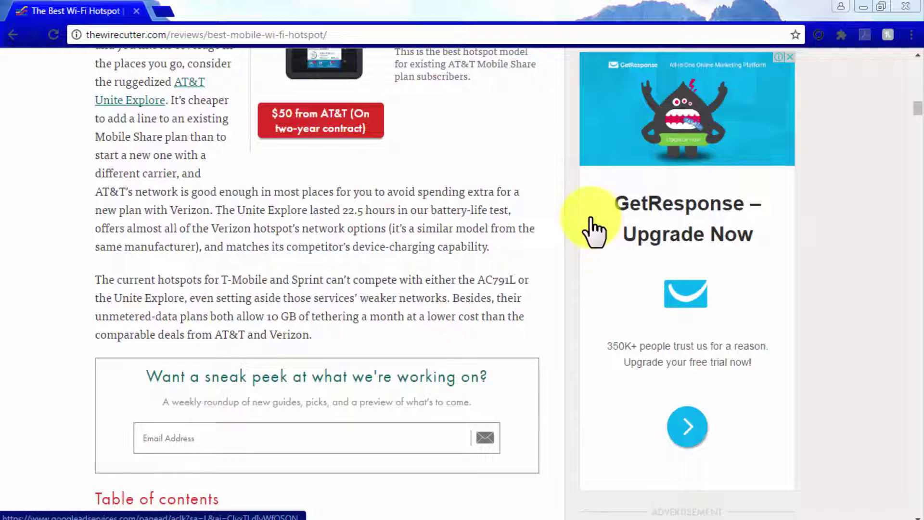
scroll(594, 217, "up", 4)
scroll(594, 218, "up", 12)
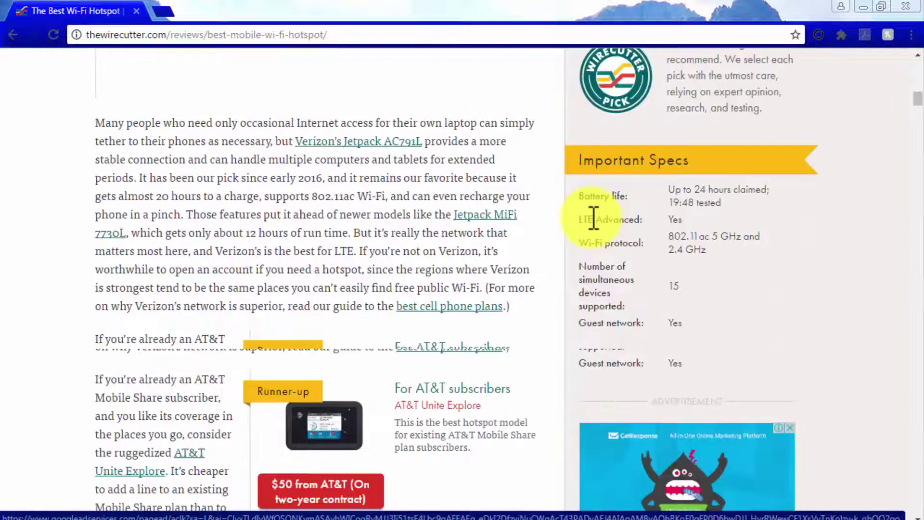
scroll(593, 219, "up", 7)
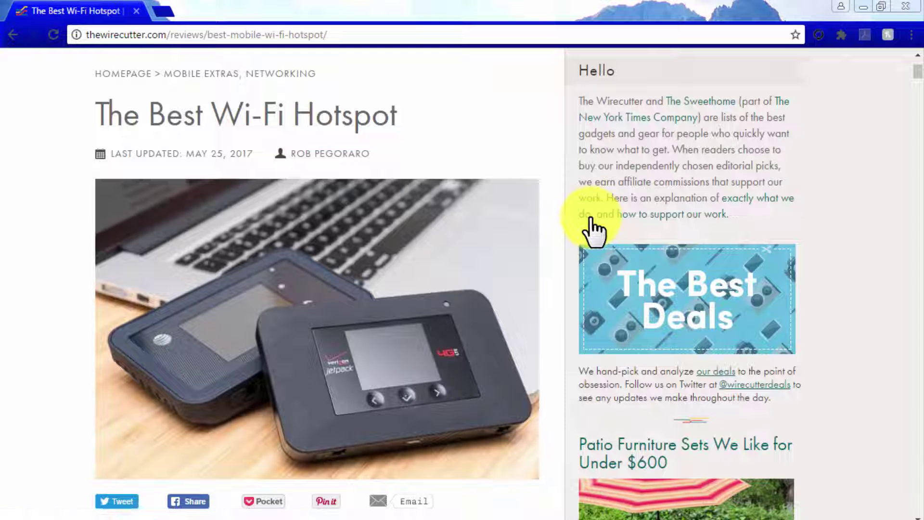
Step: Return to the Wirecutter homepage and read the Best Wireless Workout Headphones review down to the JLab Epic2 pick
left_click(137, 75)
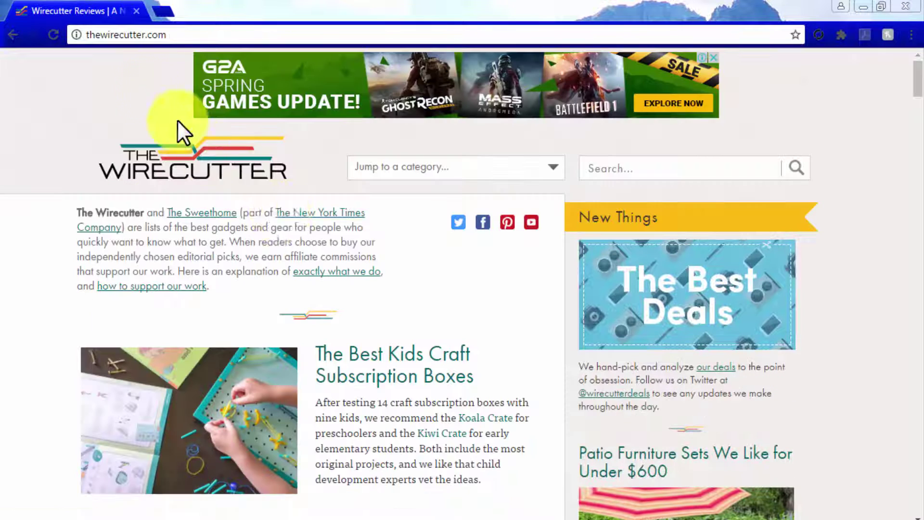
scroll(469, 335, "down", 8)
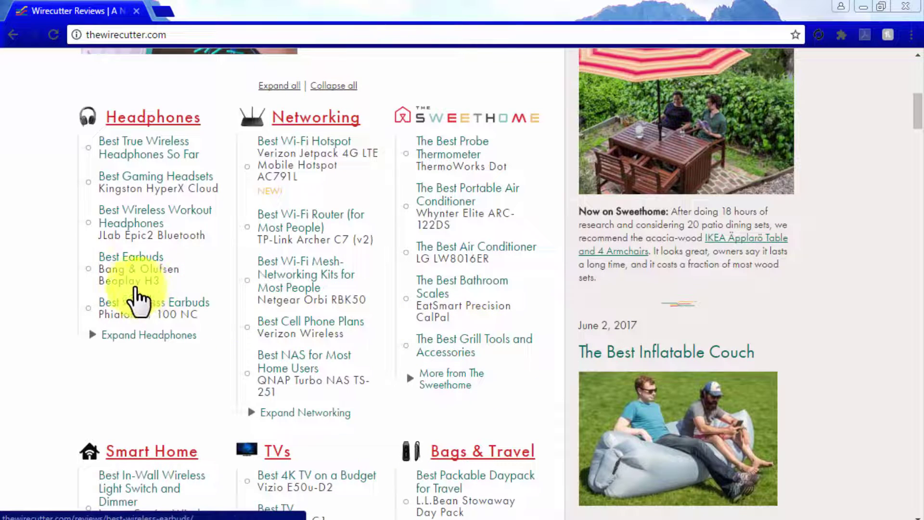
left_click(138, 221)
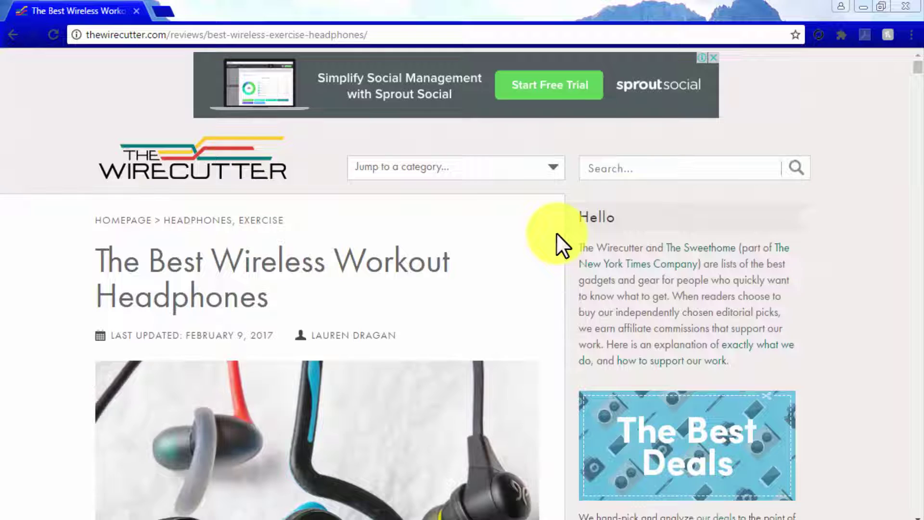
scroll(556, 233, "down", 6)
scroll(556, 233, "down", 5)
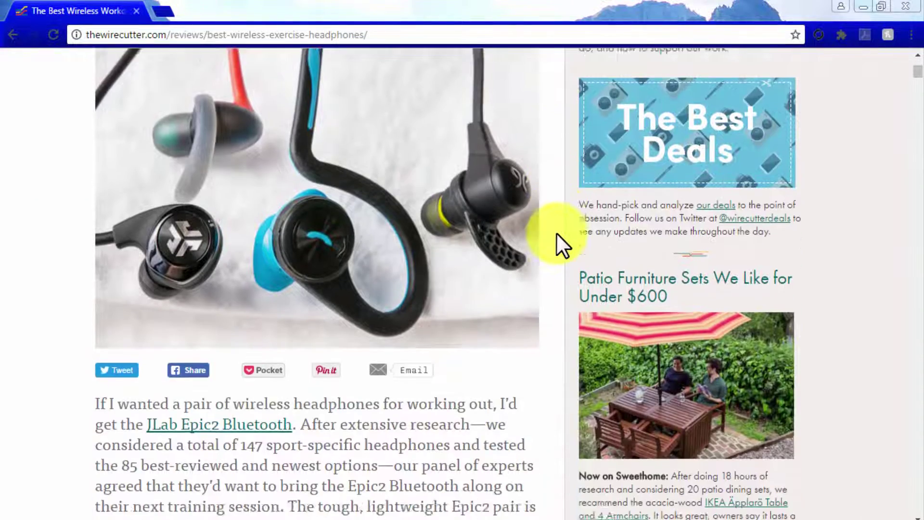
scroll(556, 234, "down", 10)
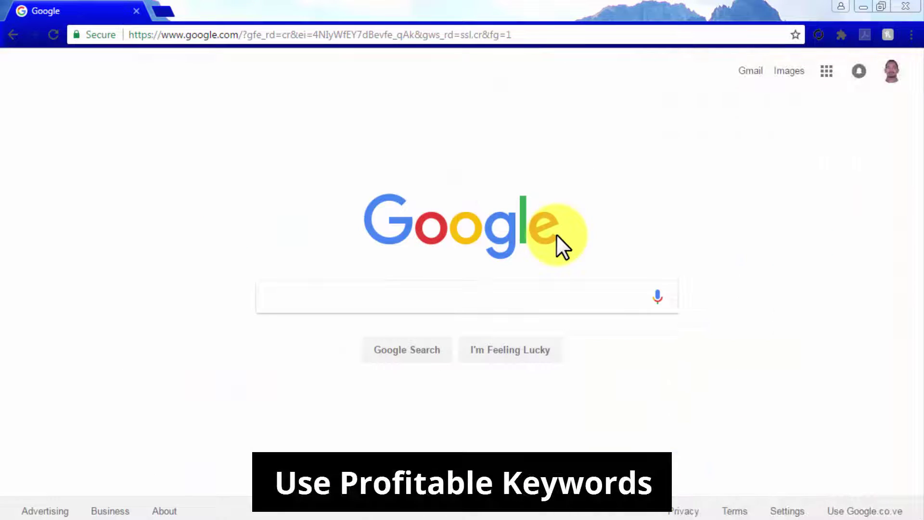
Step: Search Google for 'best gaming headphone' and open the result The Best Gaming Headsets | The Wirecutter
left_click(587, 293)
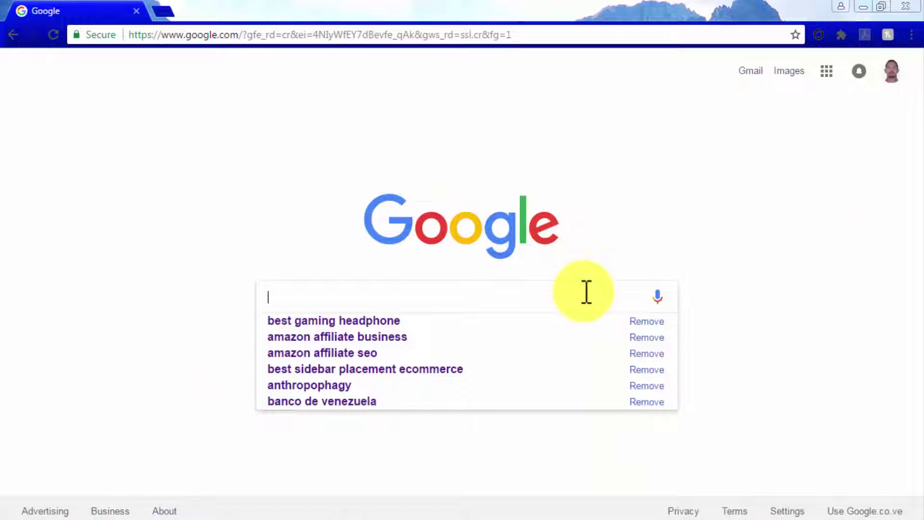
type("best gaming ")
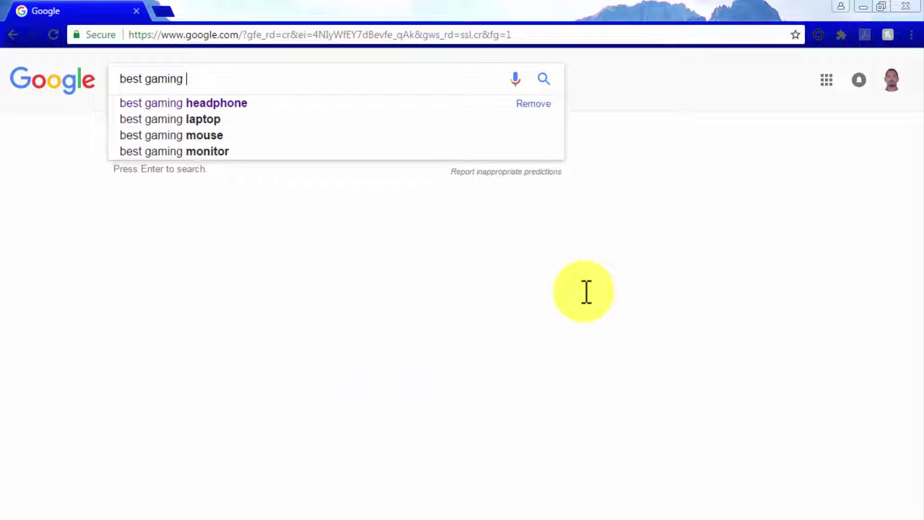
type("headphones")
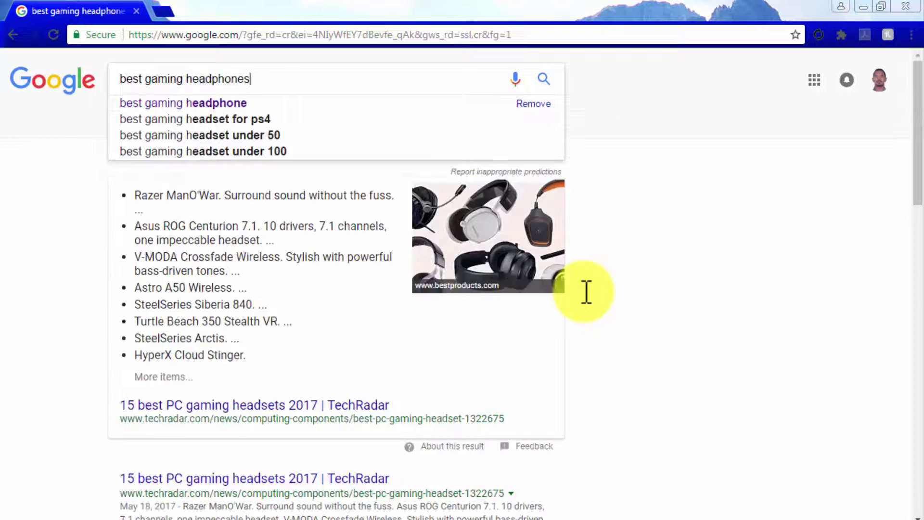
key("BackSpace")
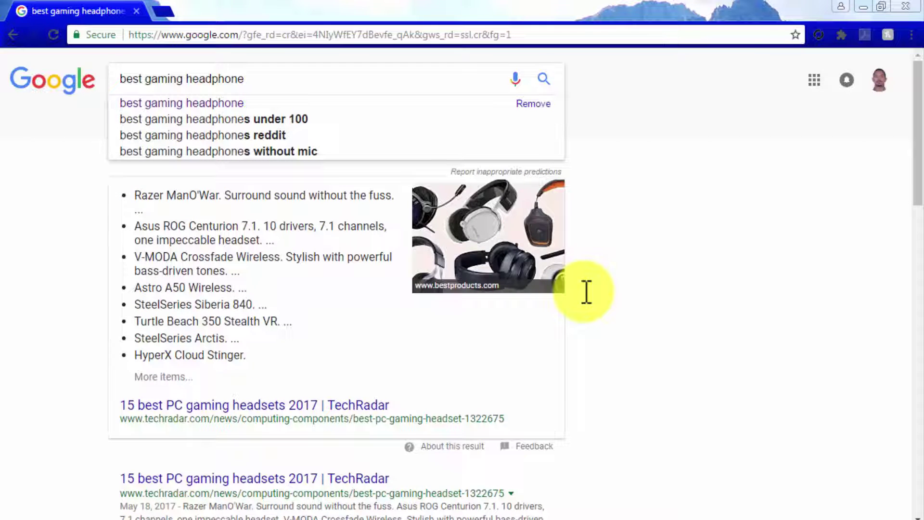
scroll(583, 290, "down", 5)
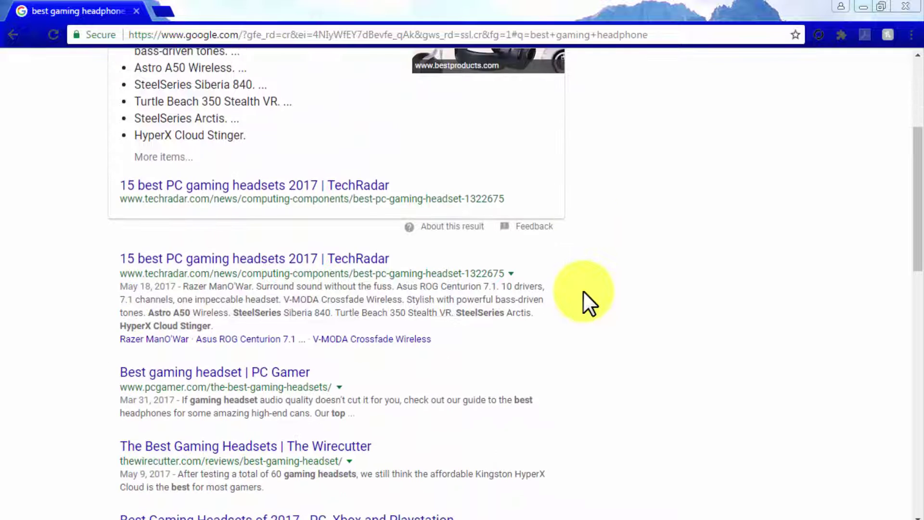
scroll(582, 291, "down", 3)
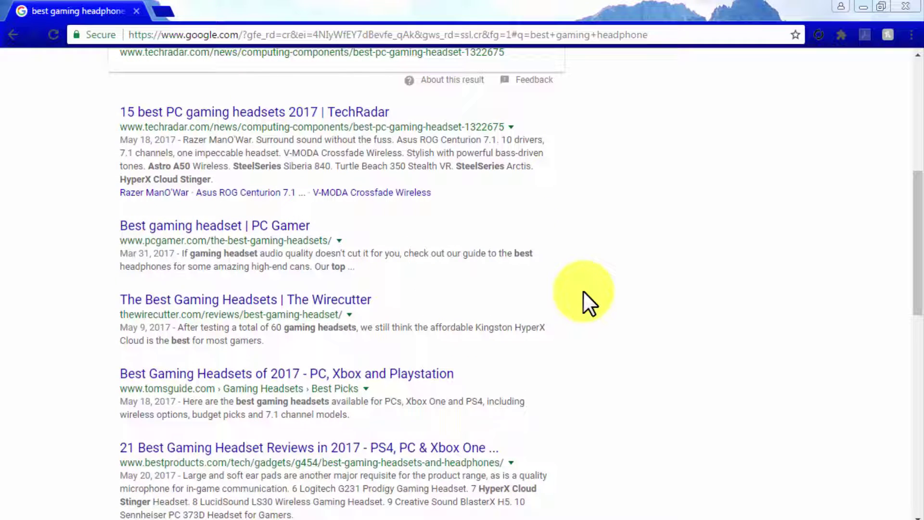
left_click(312, 299)
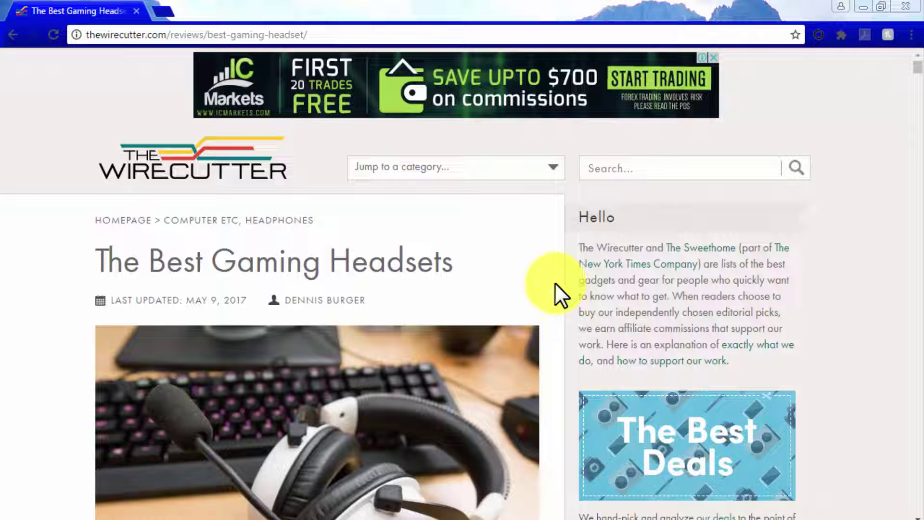
Step: Scroll the gaming headset review to the Kingston HyperX Cloud Stinger budget pick and follow its Amazon link
scroll(559, 300, "down", 6)
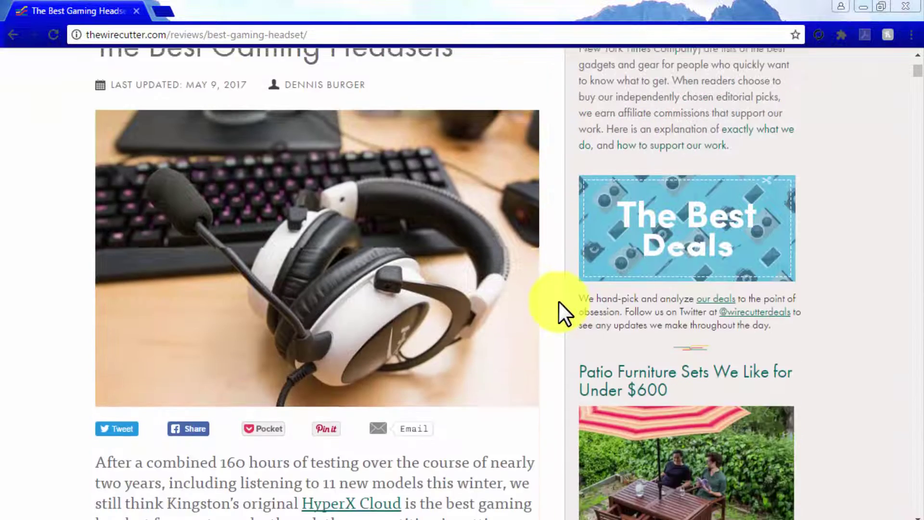
scroll(558, 300, "down", 3)
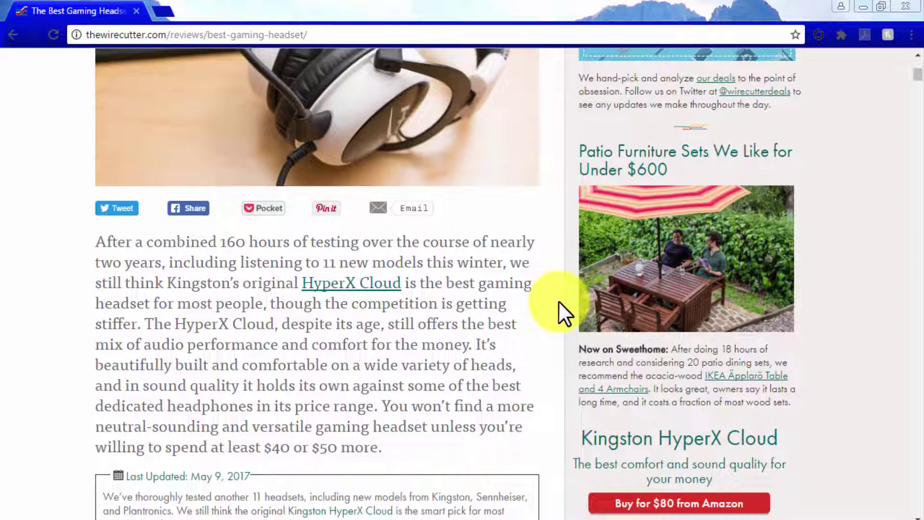
scroll(559, 304, "down", 7)
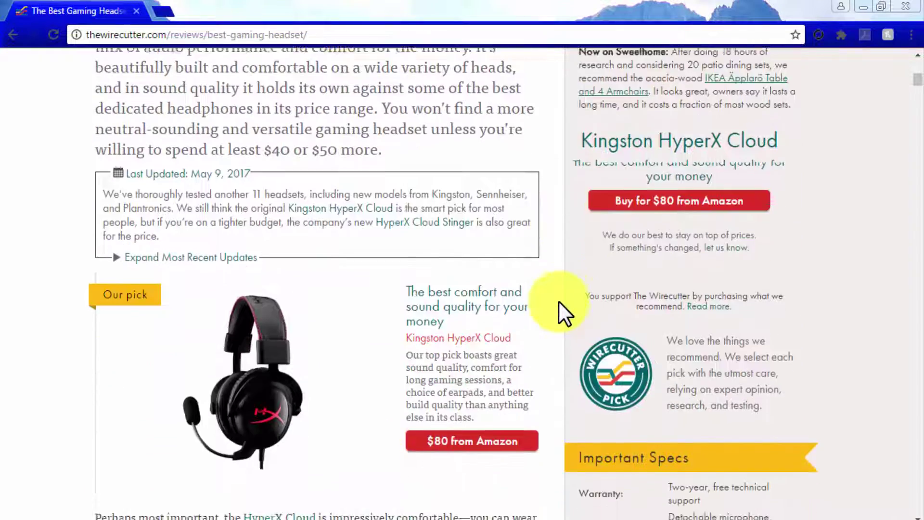
scroll(560, 304, "down", 5)
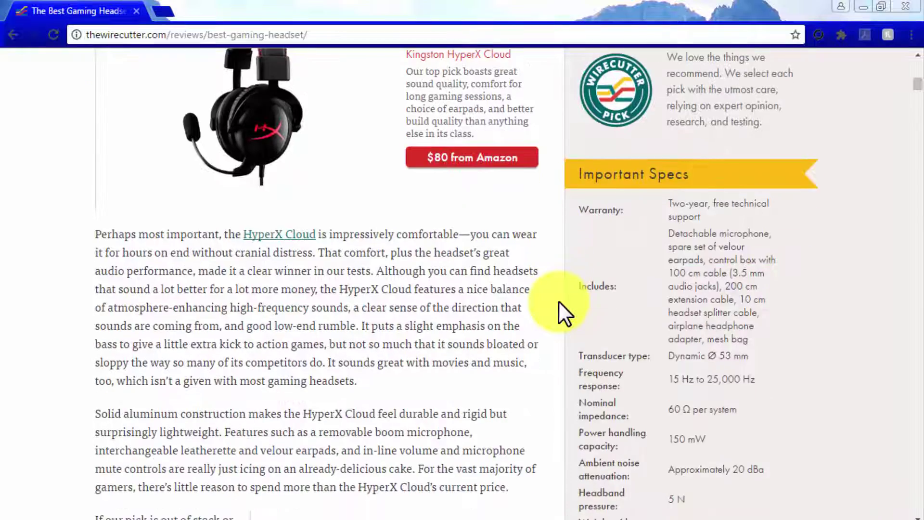
scroll(559, 301, "down", 6)
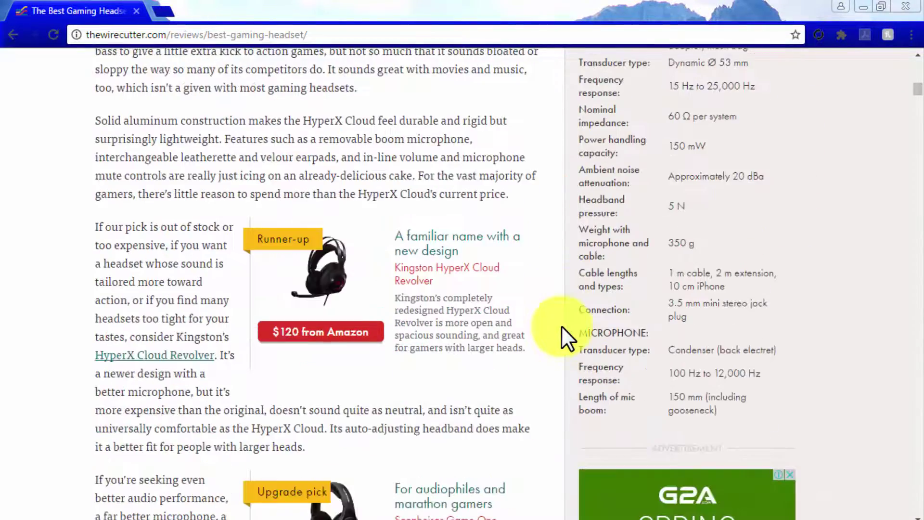
scroll(559, 300, "down", 9)
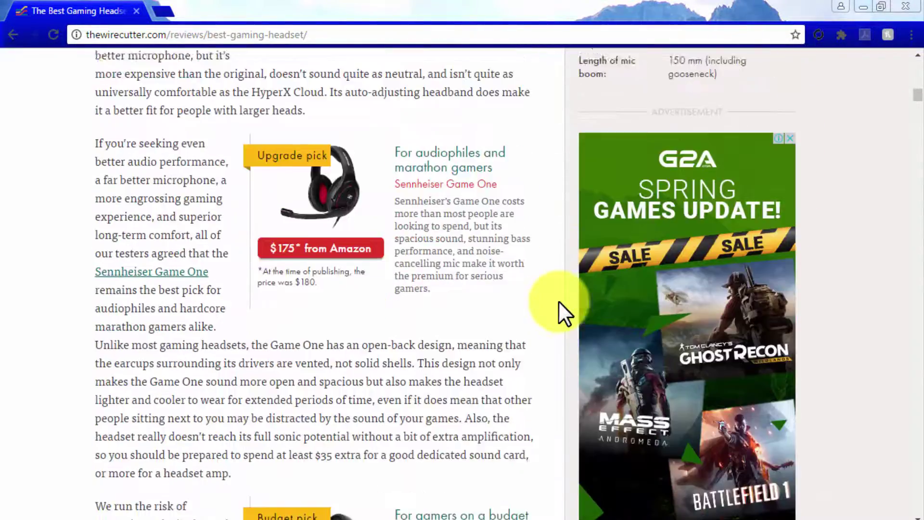
scroll(559, 301, "down", 11)
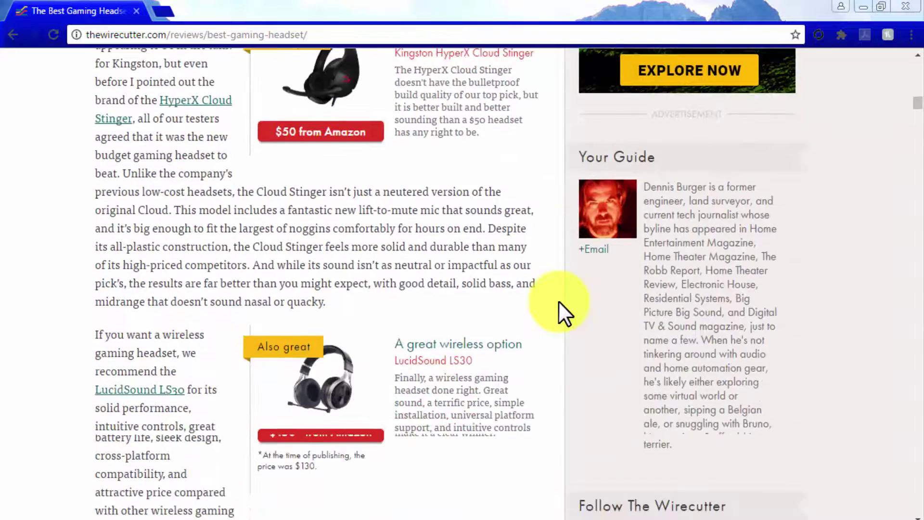
scroll(558, 300, "up", 6)
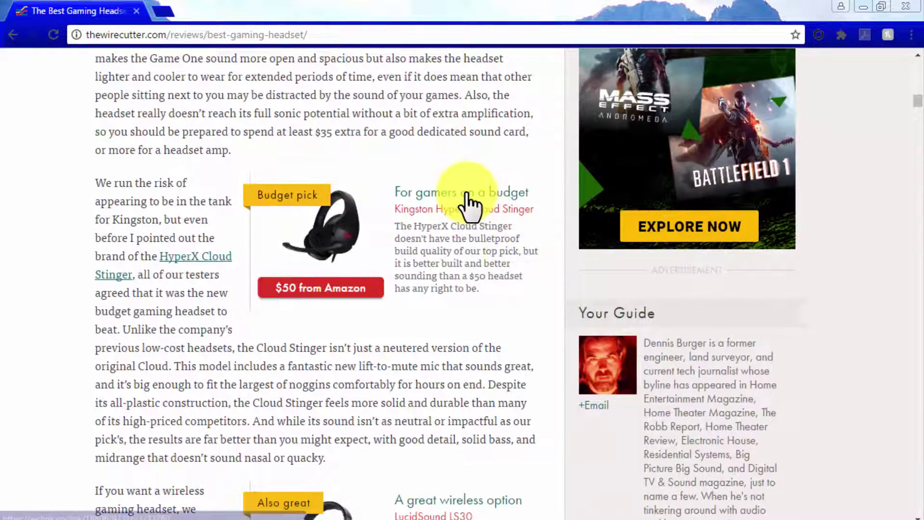
left_click(465, 194)
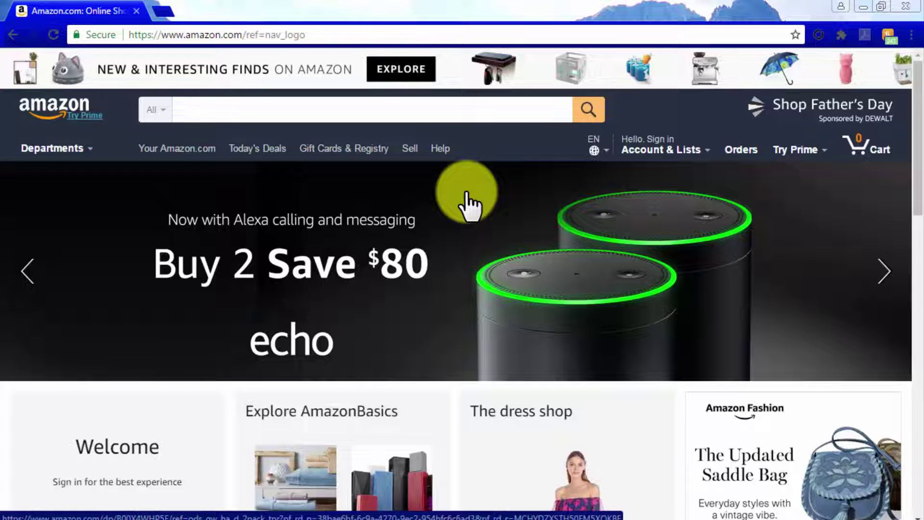
Step: Enter 'best 7.1 receiver' into the Amazon search box
left_click(381, 115)
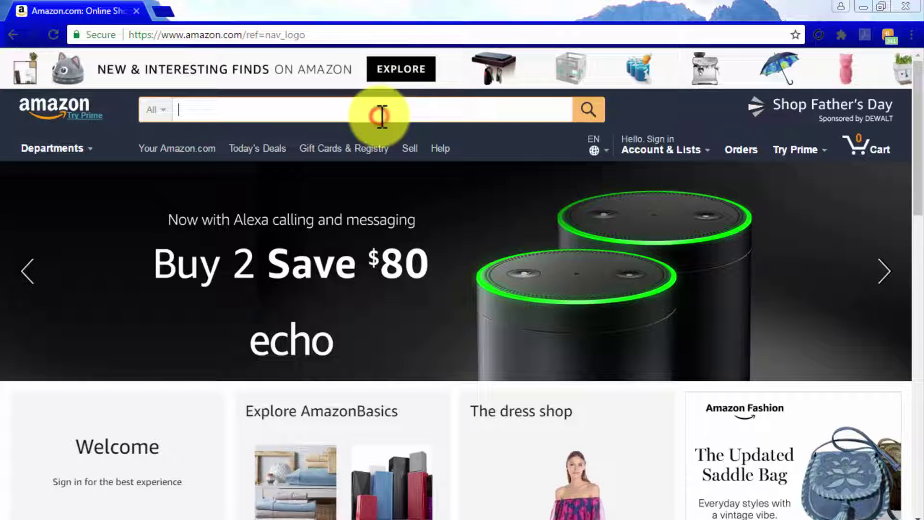
type("best 7")
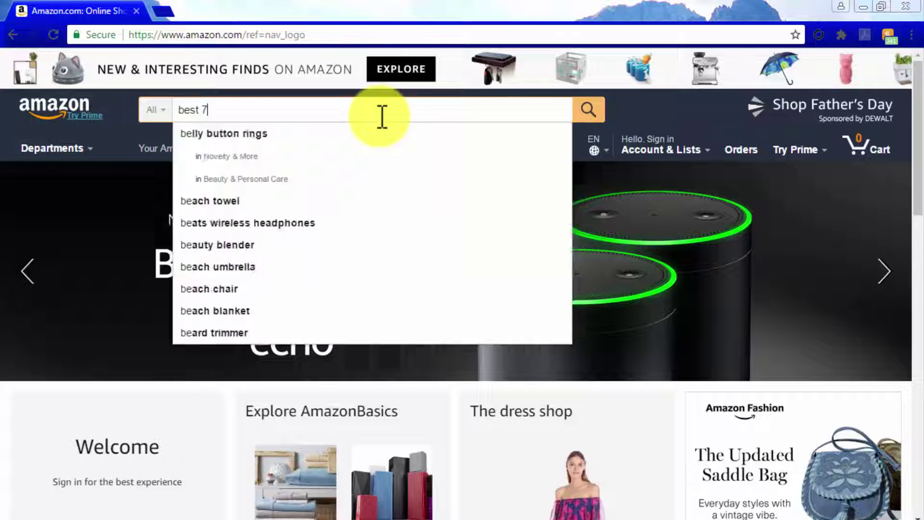
type(".1 r")
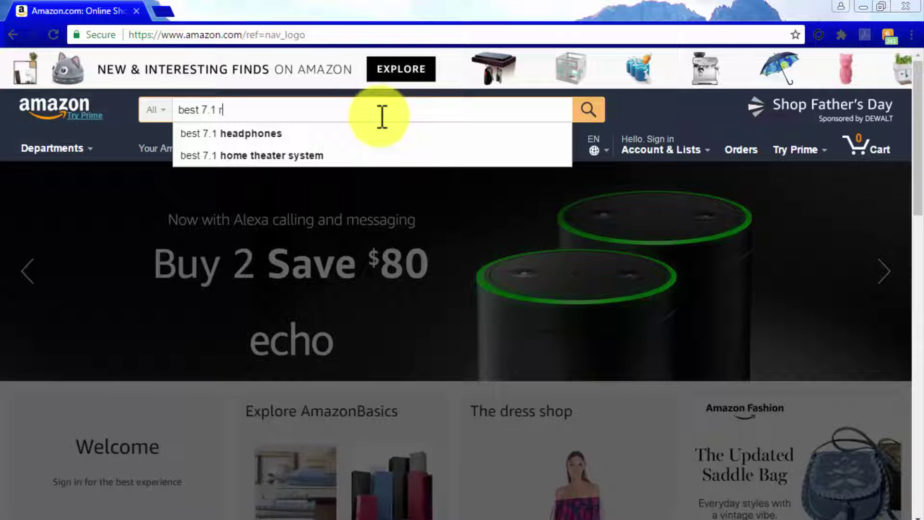
type("eceiver")
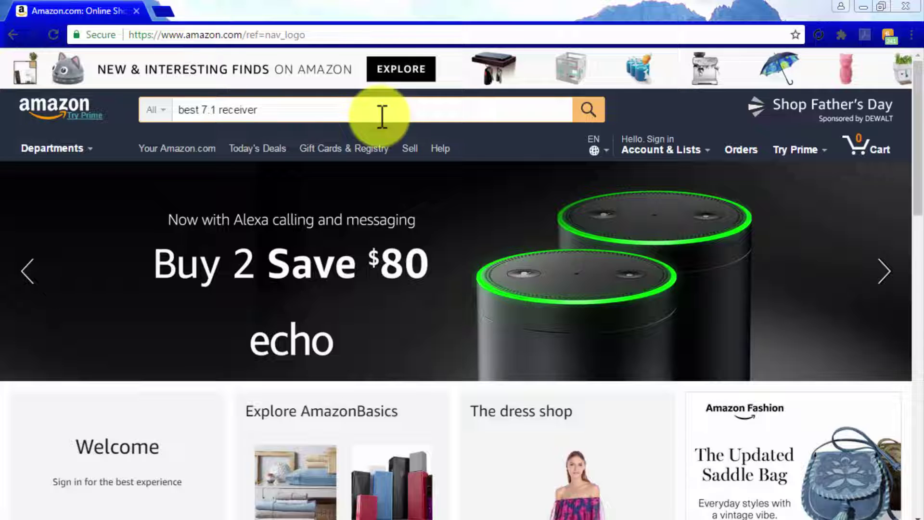
key("BackSpace")
key("BackSpace")
key("BackSpace")
key("BackSpace")
key("BackSpace")
key("BackSpace")
key("BackSpace")
key("BackSpace")
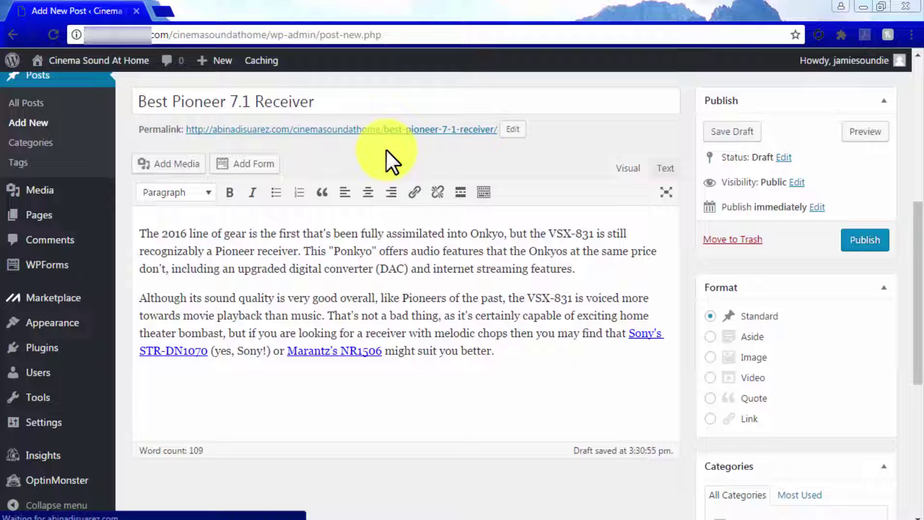
Step: Add the tag 'best 7.1 receiver' to the Best Pioneer 7.1 Receiver draft
left_click(530, 102)
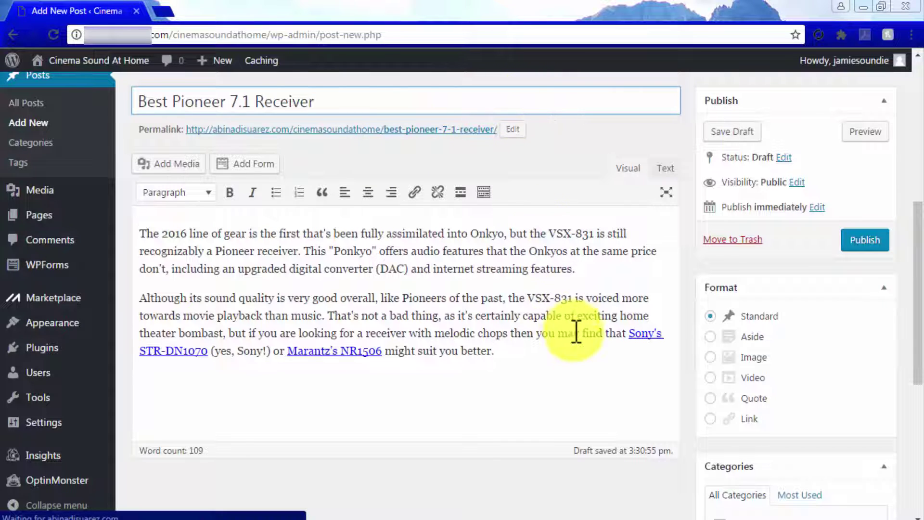
left_click(585, 354)
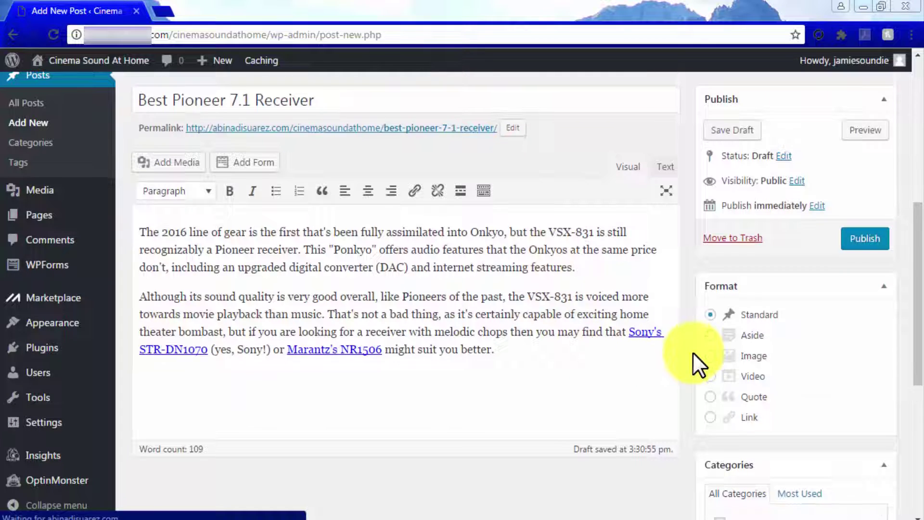
scroll(688, 359, "down", 6)
left_click(722, 349)
type("best 7.1 receiver")
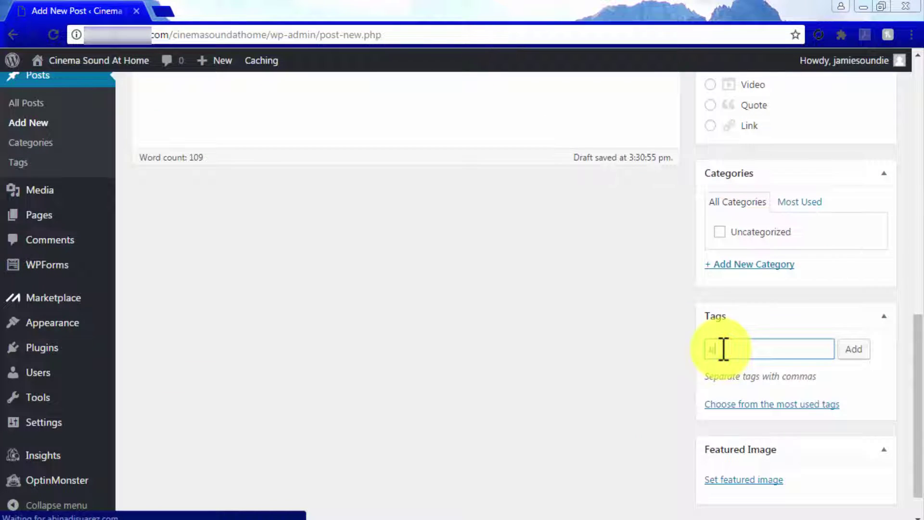
left_click(844, 349)
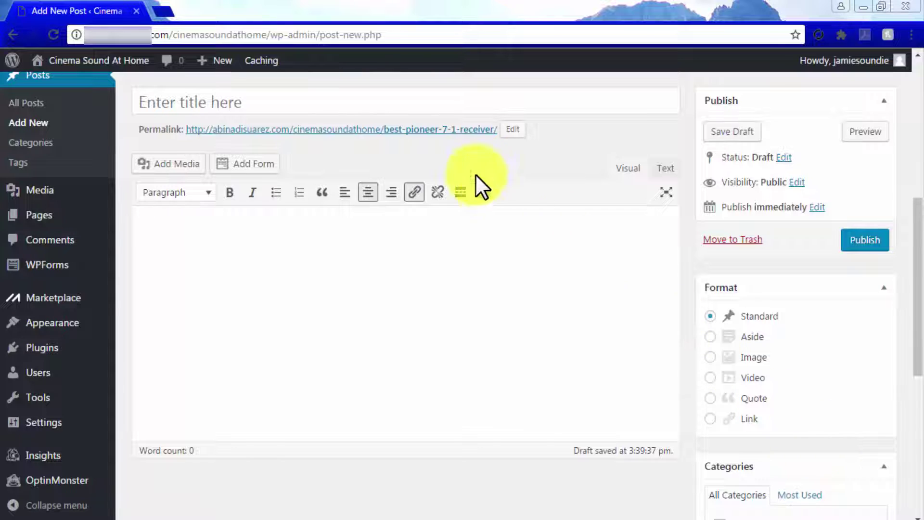
Step: Title the post 'The Best Pioner 7.2 Receiver We Have Found' and paste an intro sentence ending in a period
left_click(402, 103)
type("The Best Pioner 7.2 Receiver We Have Found")
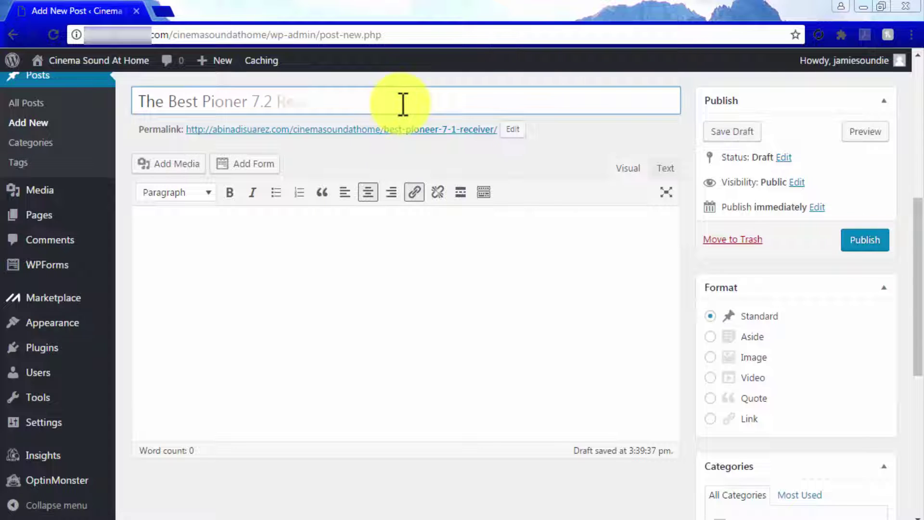
left_click(511, 271)
type("It can be difficult to find out which one is the best choice for your personal tastes when it comes to deciding over a new piece of expensive electronic equipment for our homes")
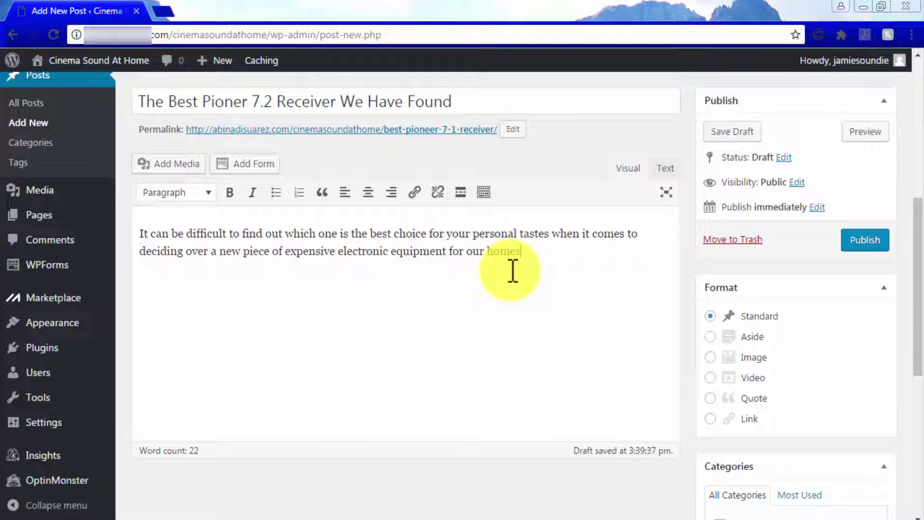
key("BackSpace")
type(".")
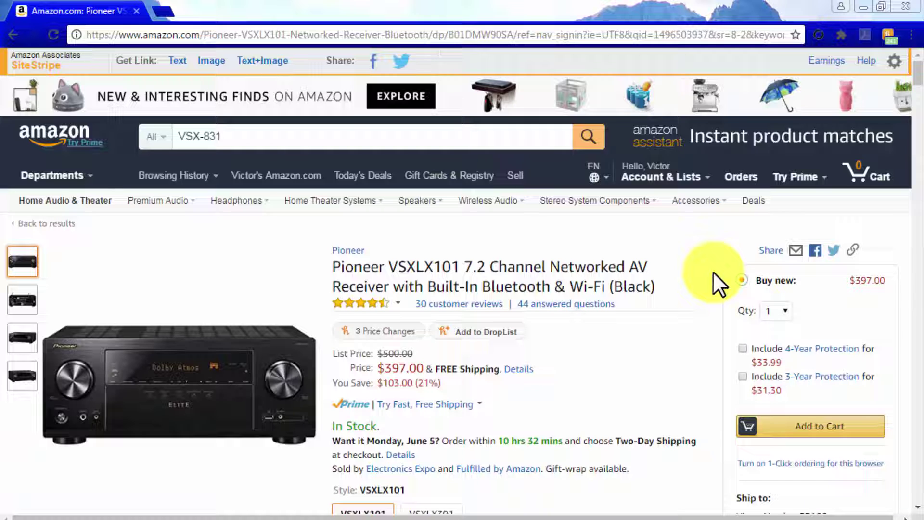
Step: Browse the Pioneer VSXLX101 listing, paging through the sponsored and customers-also-bought carousels
scroll(713, 271, "down", 1)
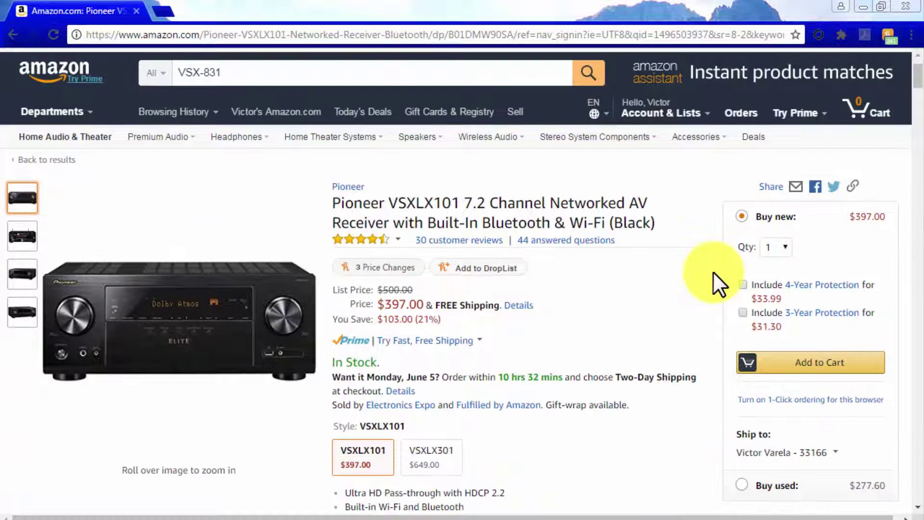
scroll(712, 272, "down", 1)
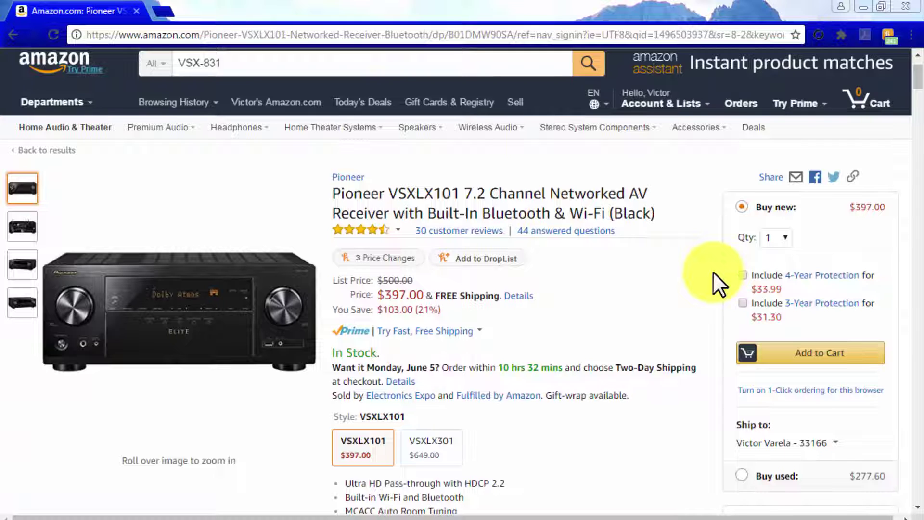
scroll(713, 272, "down", 1)
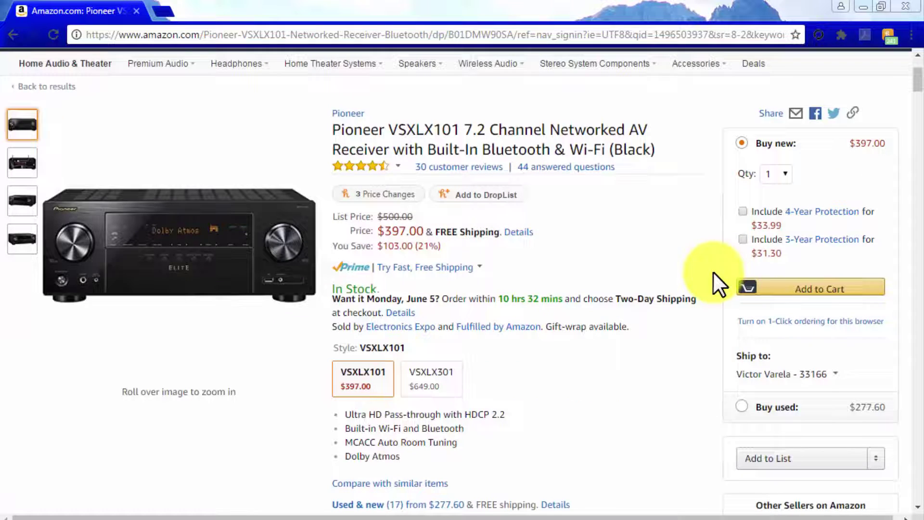
scroll(714, 273, "down", 10)
scroll(713, 272, "down", 15)
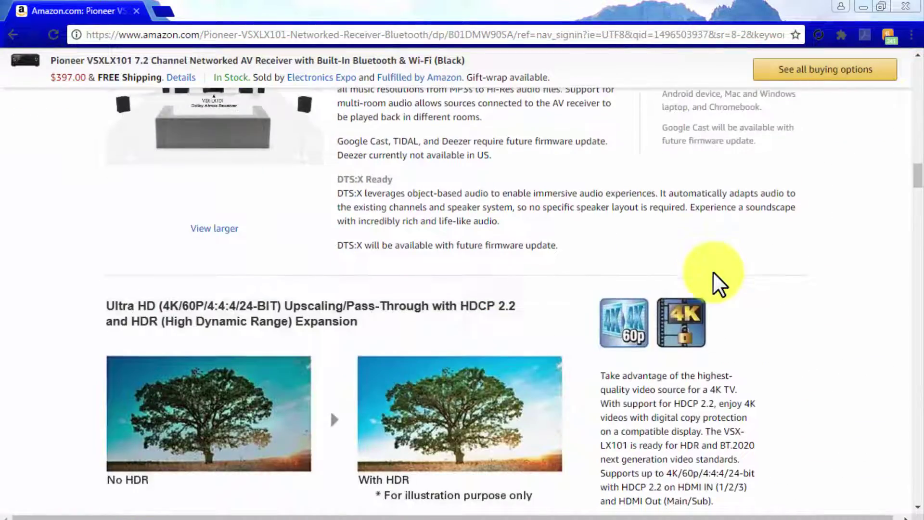
scroll(713, 271, "down", 3)
scroll(717, 275, "up", 4)
scroll(713, 271, "up", 20)
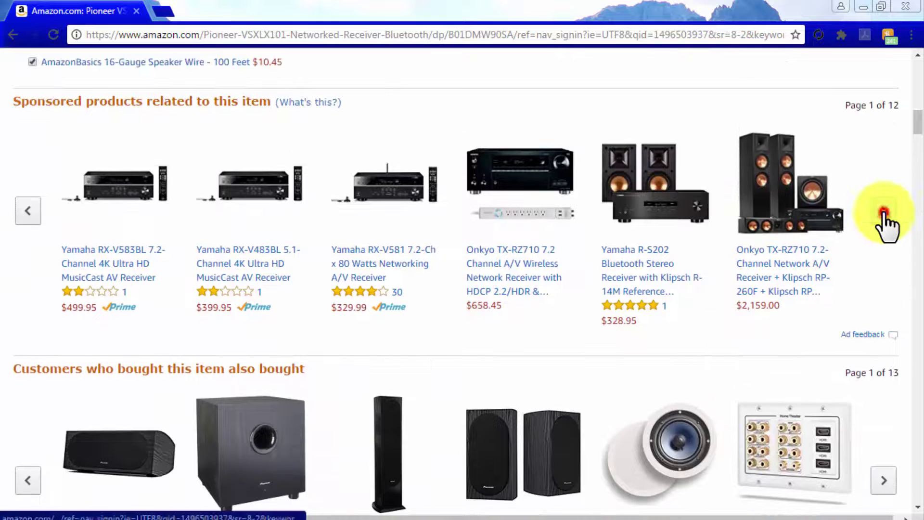
left_click(885, 214)
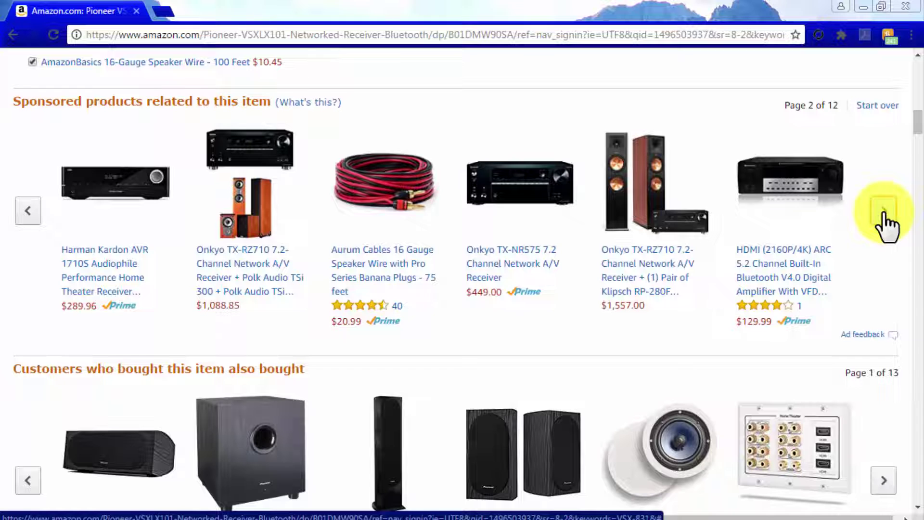
scroll(881, 403, "down", 1)
left_click(882, 409)
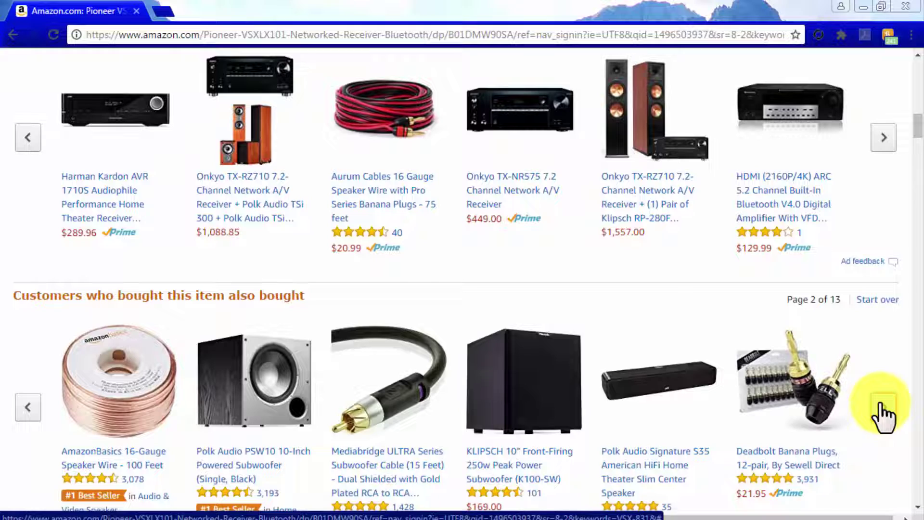
Step: Scroll down to Customer Reviews and filter to the 5 star reviews only
scroll(880, 403, "down", 20)
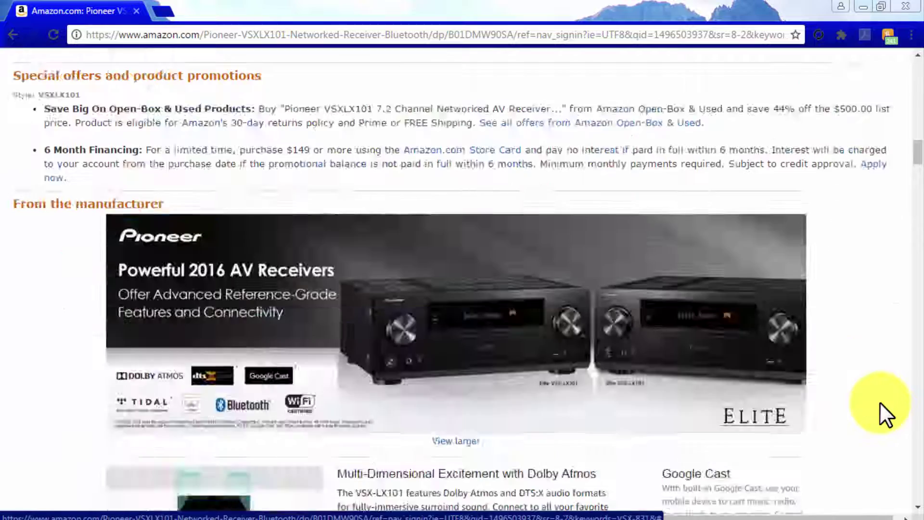
scroll(880, 402, "down", 20)
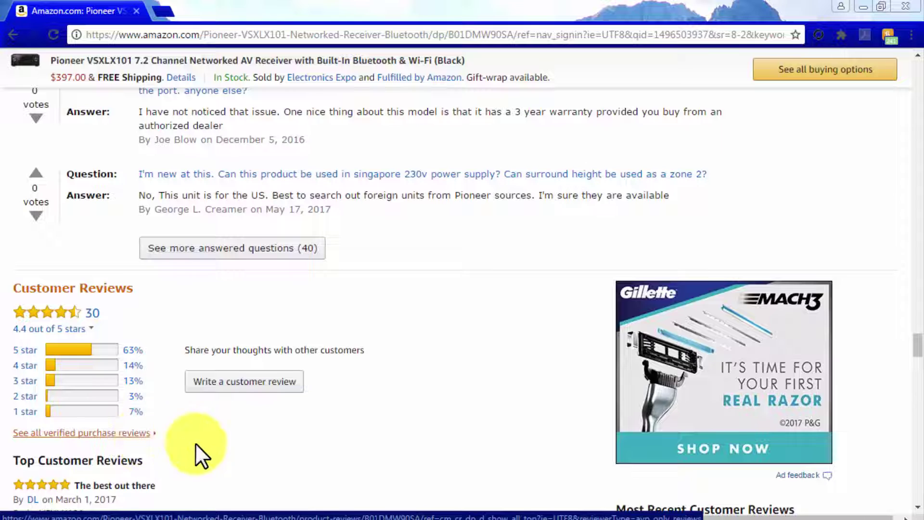
scroll(206, 443, "down", 3)
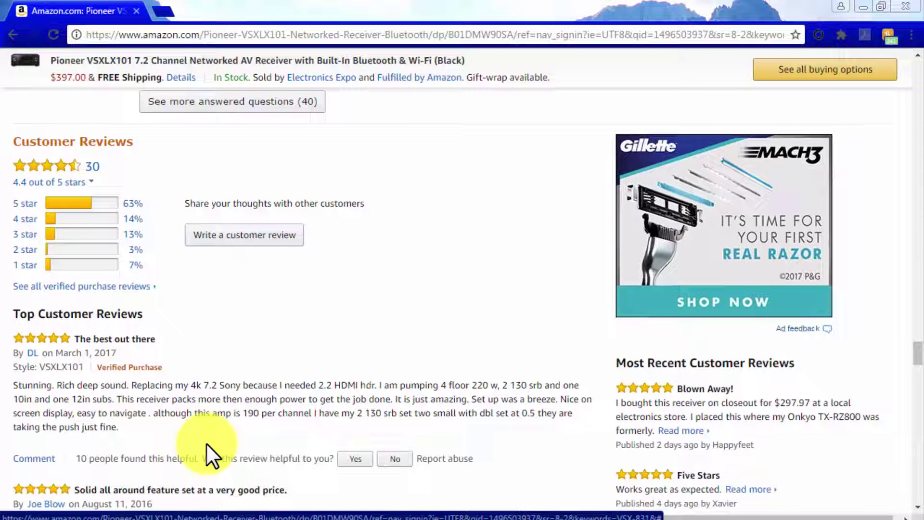
left_click(30, 205)
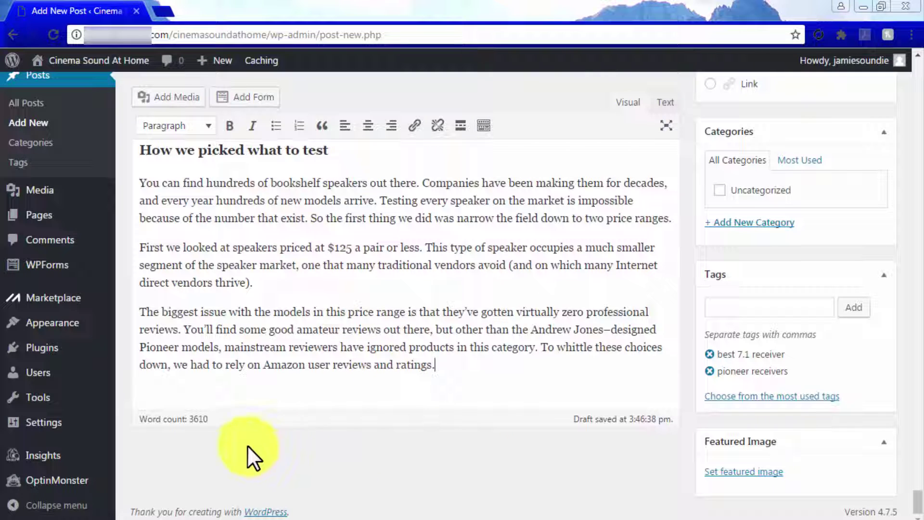
left_click_drag(208, 419, 189, 421)
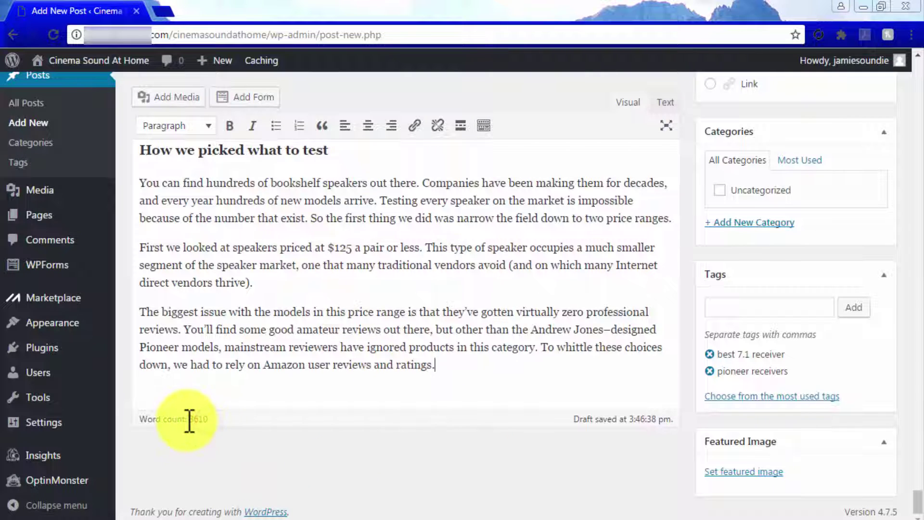
left_click(224, 441)
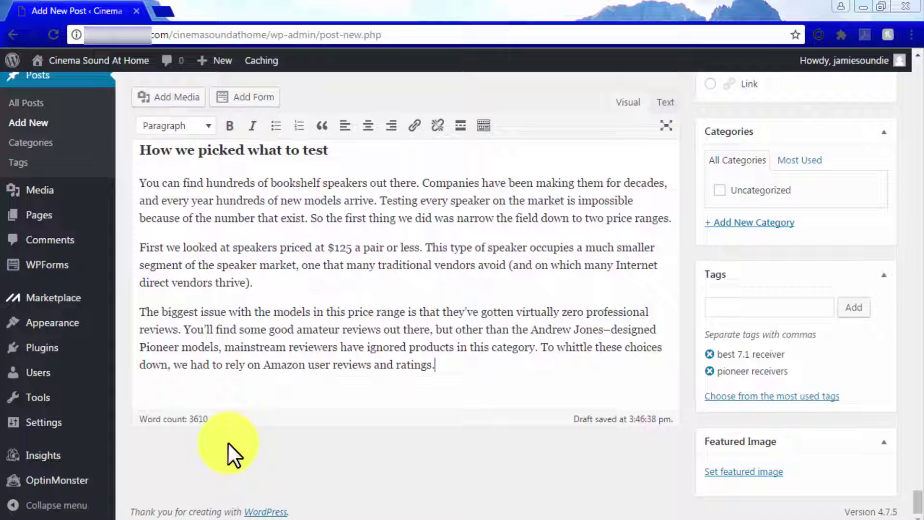